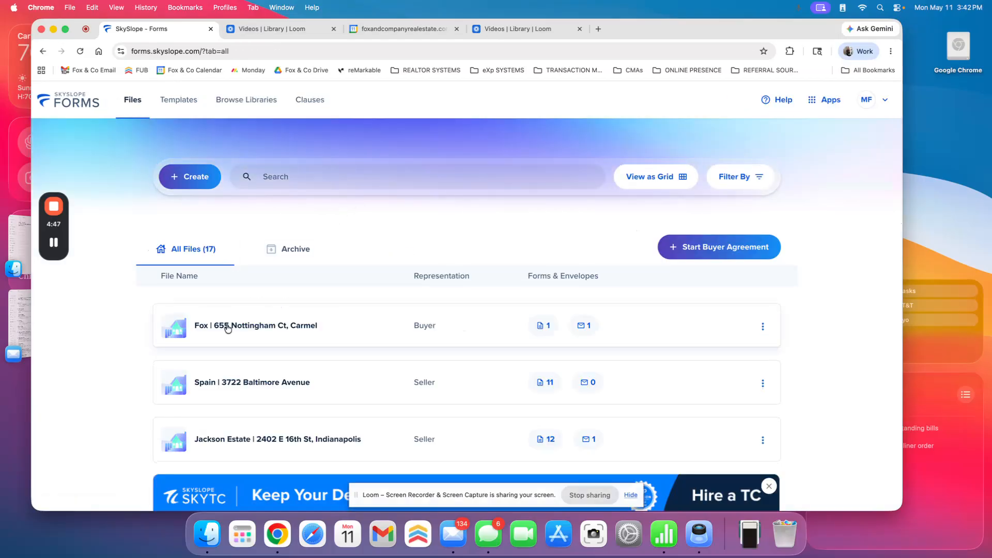
Open the most recent buyer file and check the Buyer agreement envelope's refreshed signing status and available actions
left_click(306, 331)
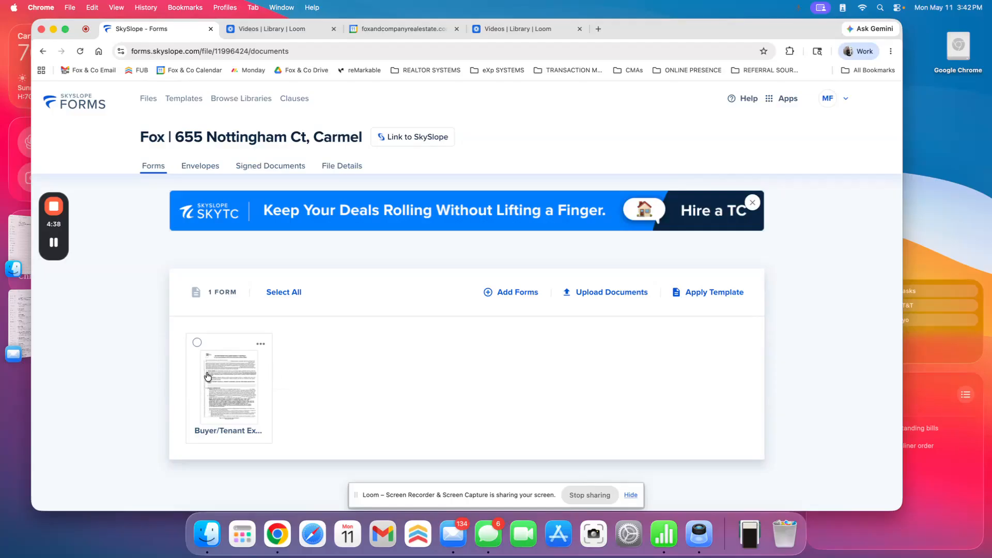
left_click(202, 167)
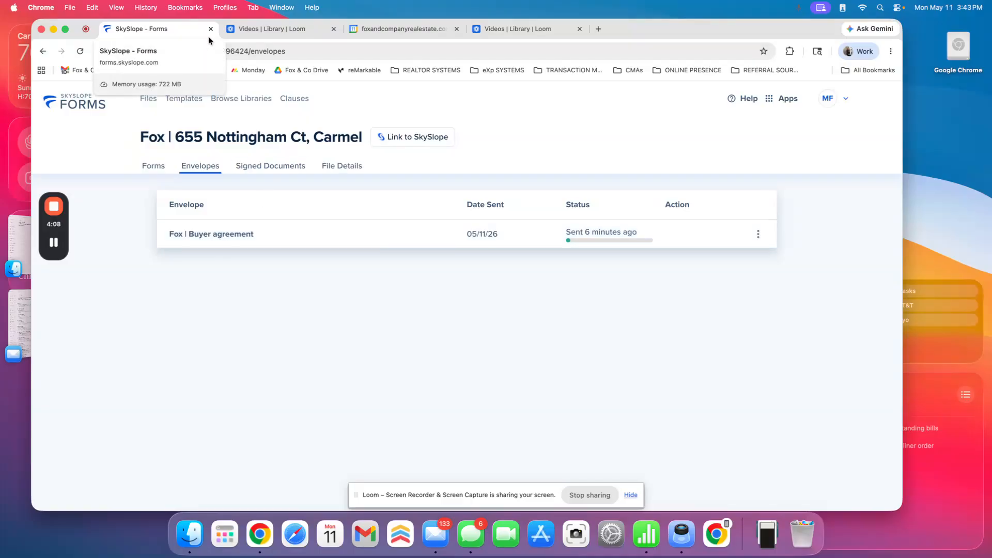
left_click(81, 51)
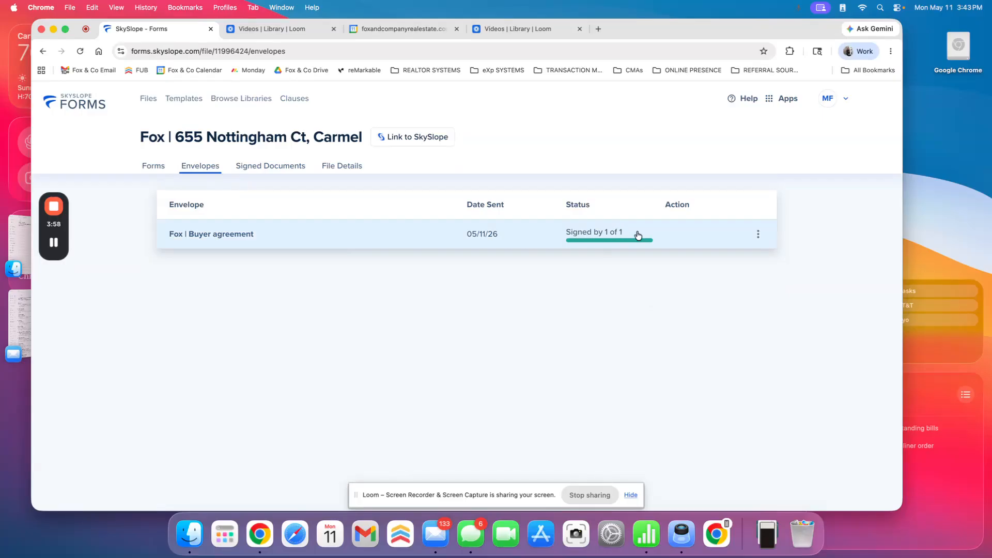
left_click(758, 234)
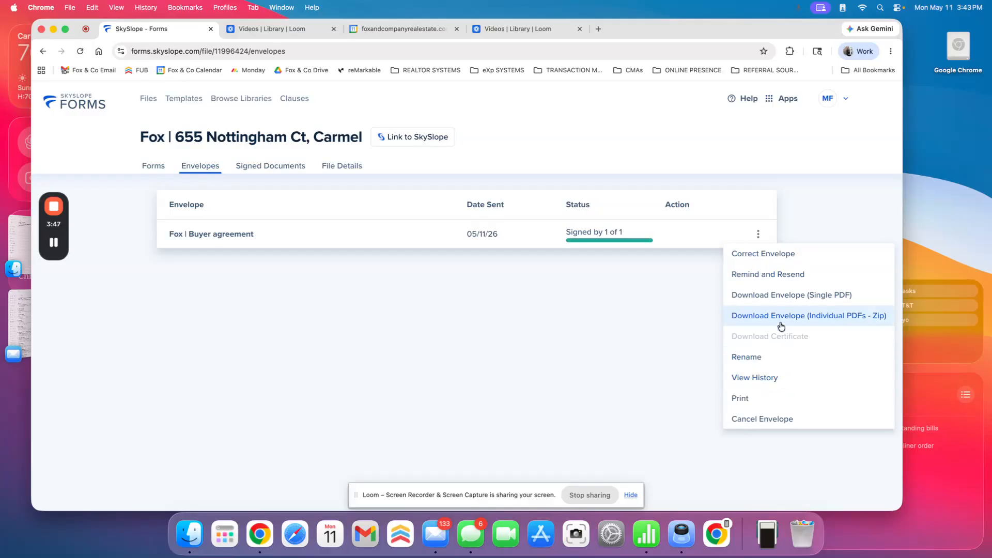
left_click(573, 342)
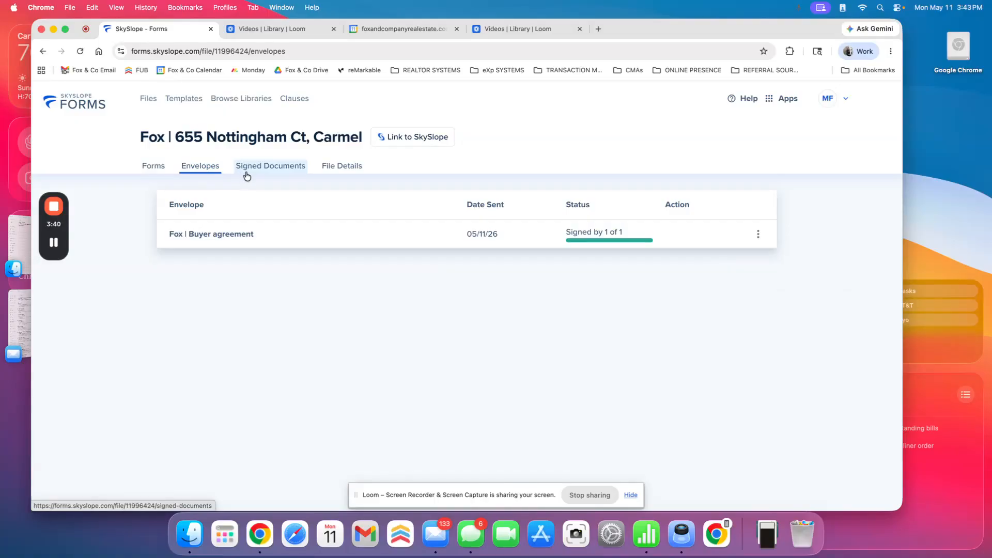
Switch from SkySlope Forms to the main SkySlope site and dismiss its location request
left_click(788, 104)
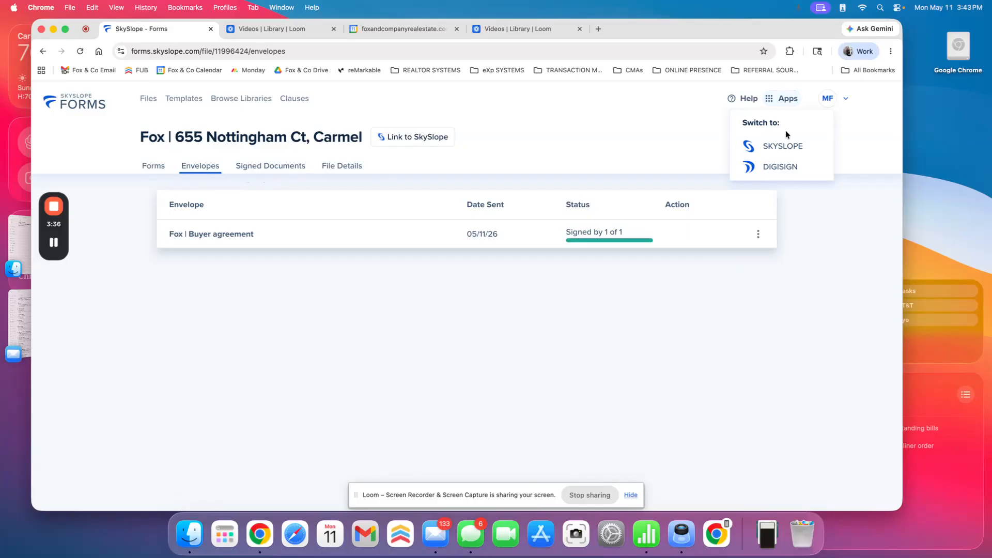
left_click(782, 147)
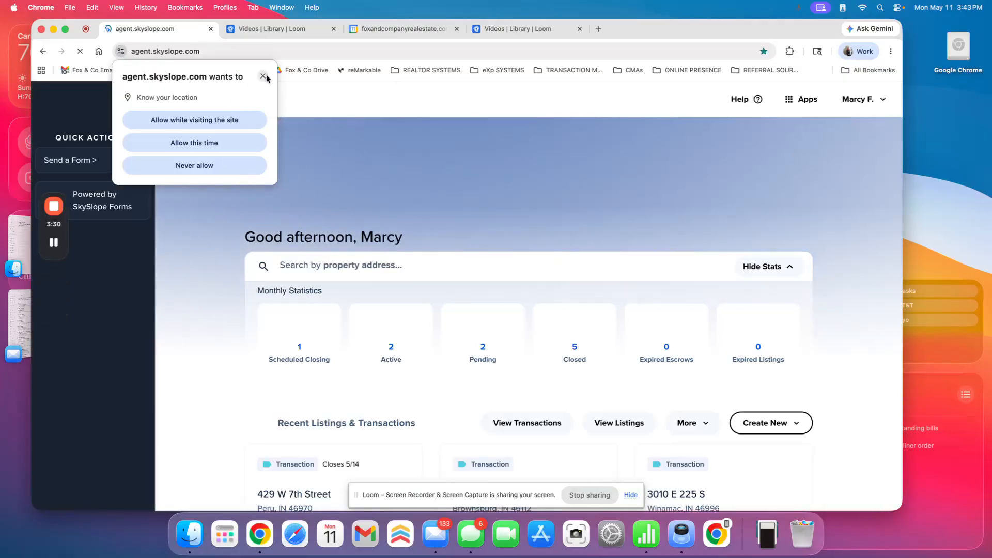
left_click(263, 76)
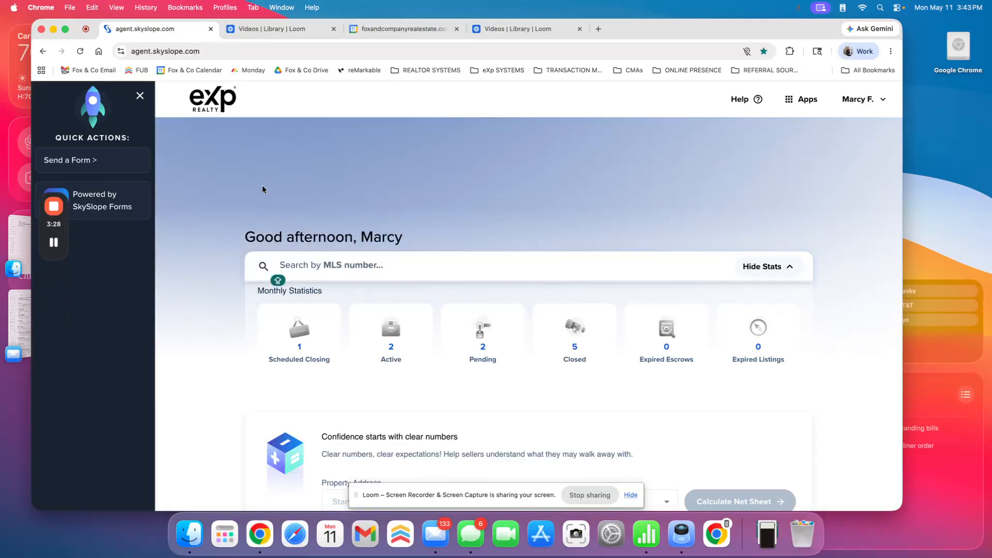
Start a new transaction with Purchase as the representation type and Pre-Contract as the stage
scroll(227, 192, "down", 3)
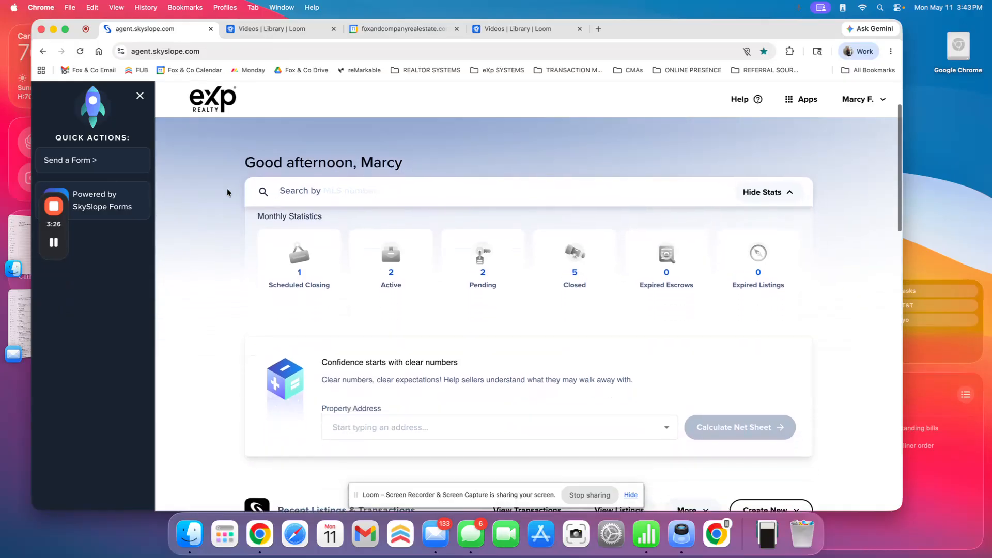
scroll(246, 189, "down", 4)
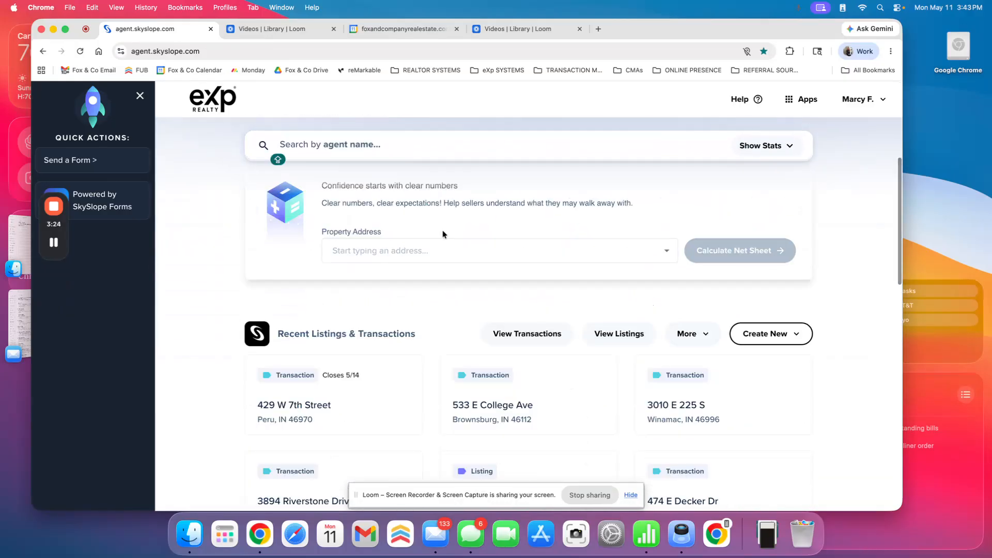
left_click(785, 341)
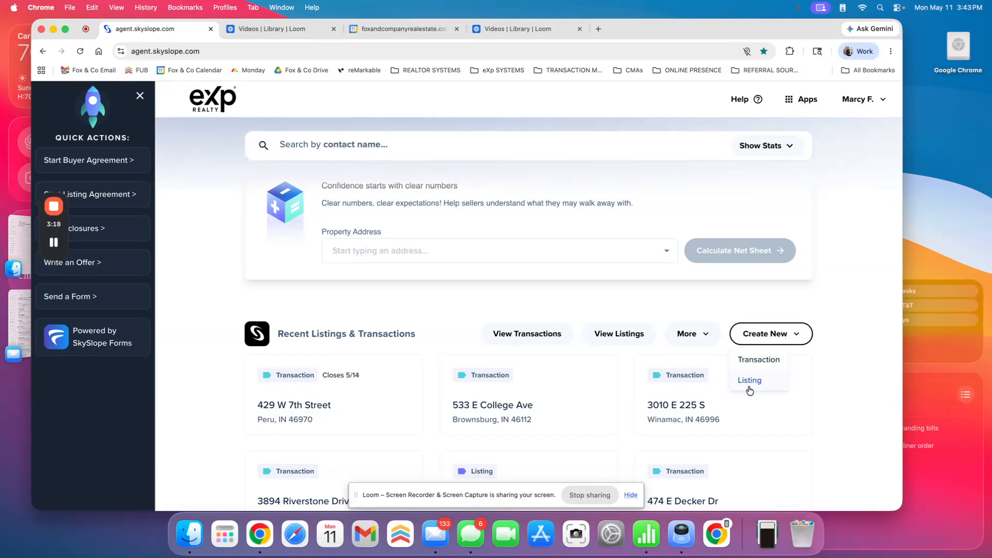
left_click(753, 361)
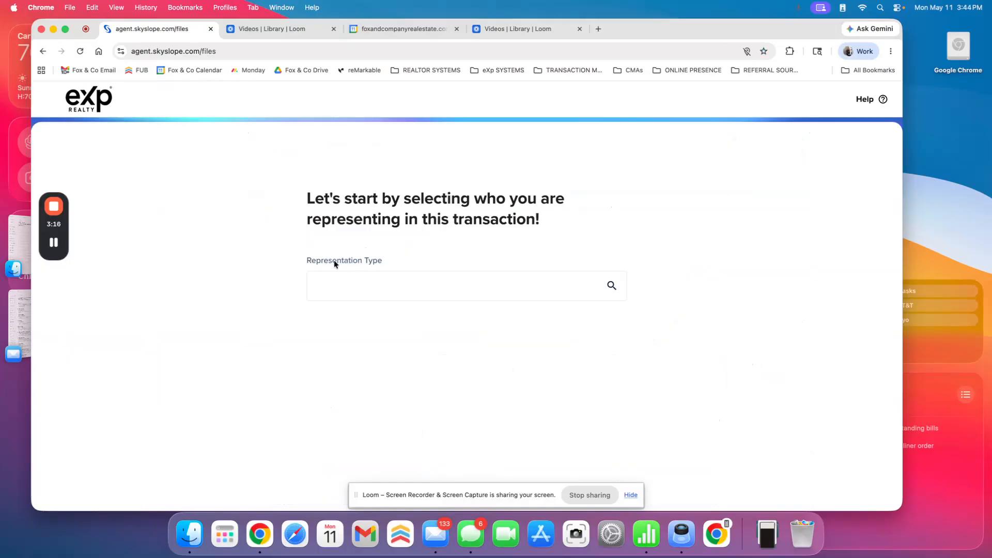
left_click(334, 287)
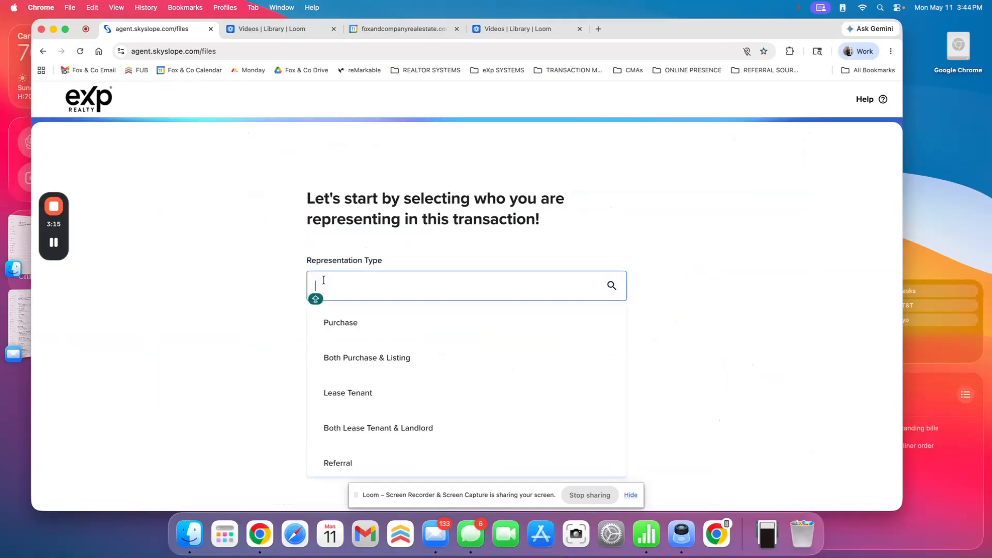
left_click(339, 323)
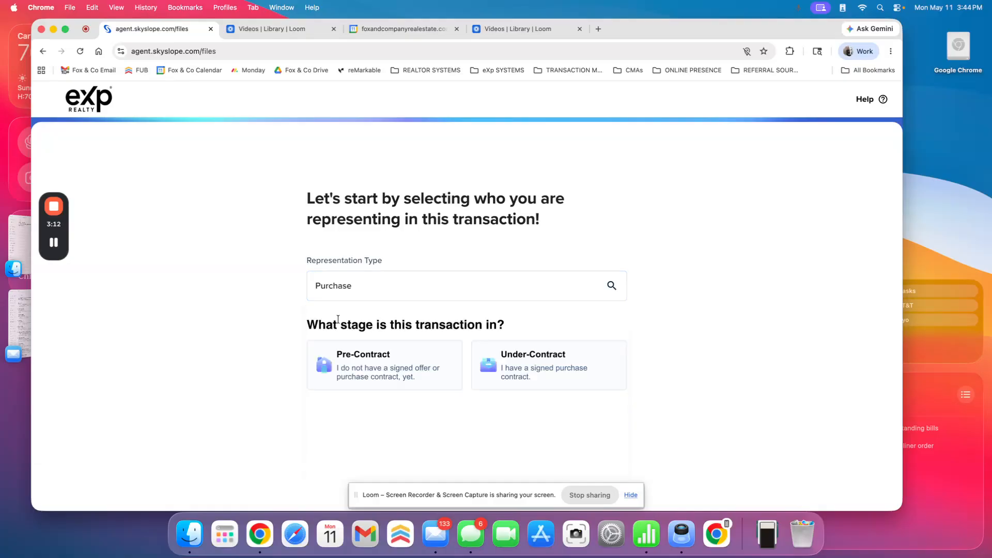
left_click(371, 364)
Link the most recently modified buyer file to the transaction and proceed to the property information
scroll(169, 312, "down", 2)
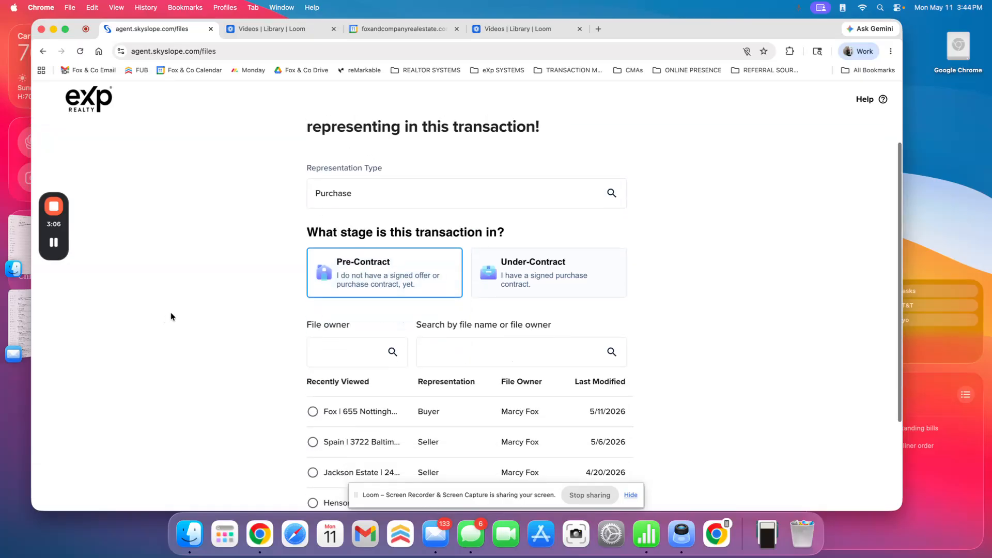
scroll(172, 313, "down", 2)
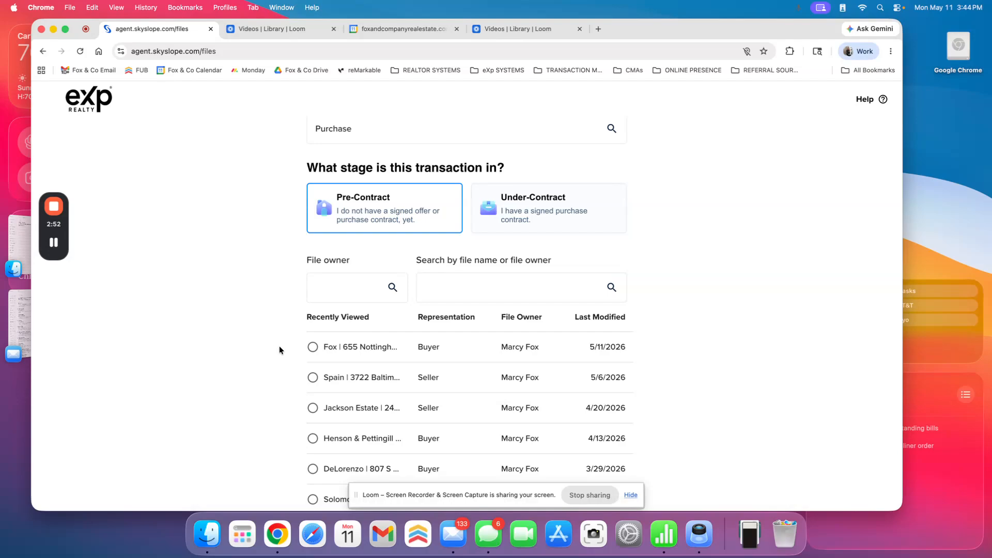
scroll(452, 380, "down", 5)
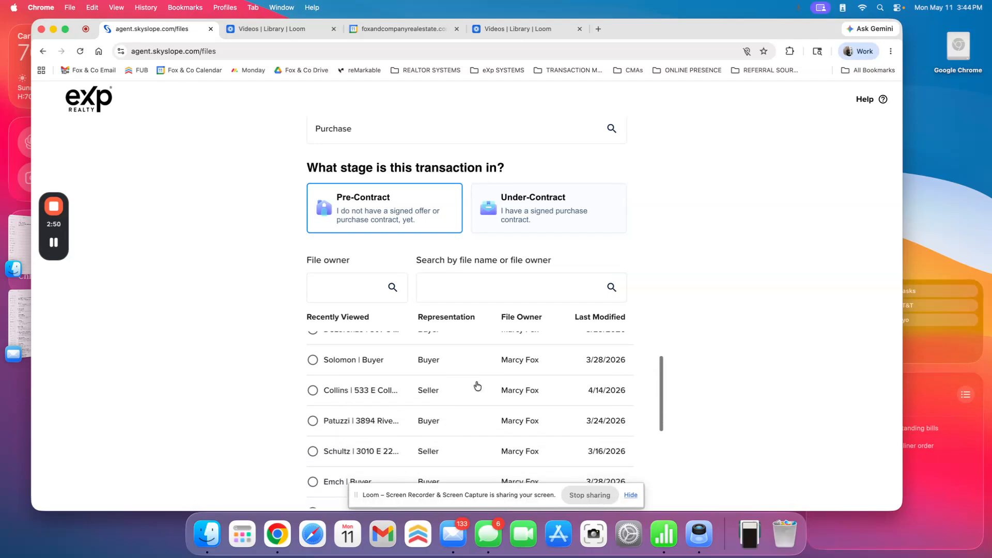
scroll(738, 417, "down", 3)
left_click(604, 463)
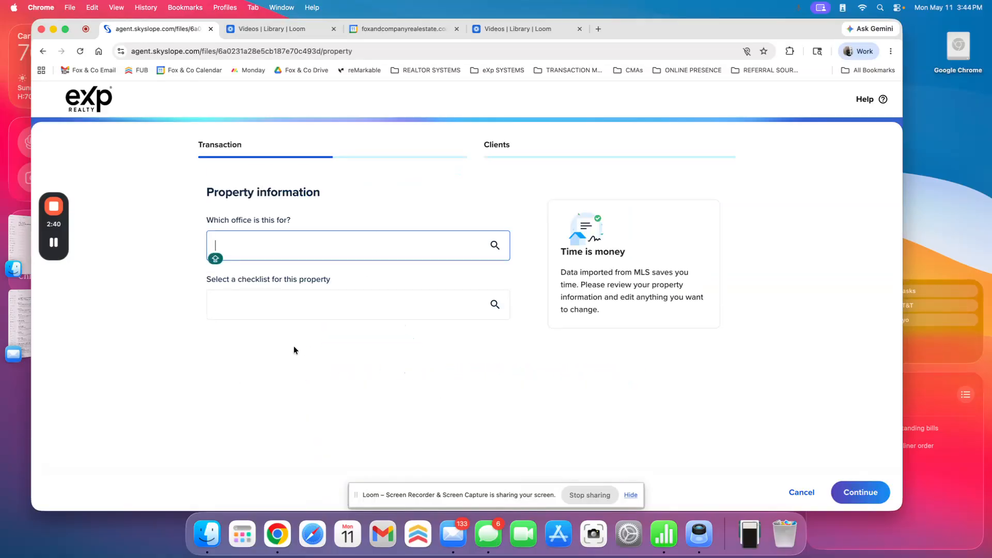
Choose the Residential Sale (Buyer Only) checklist for the property and continue to the clients section
left_click(275, 299)
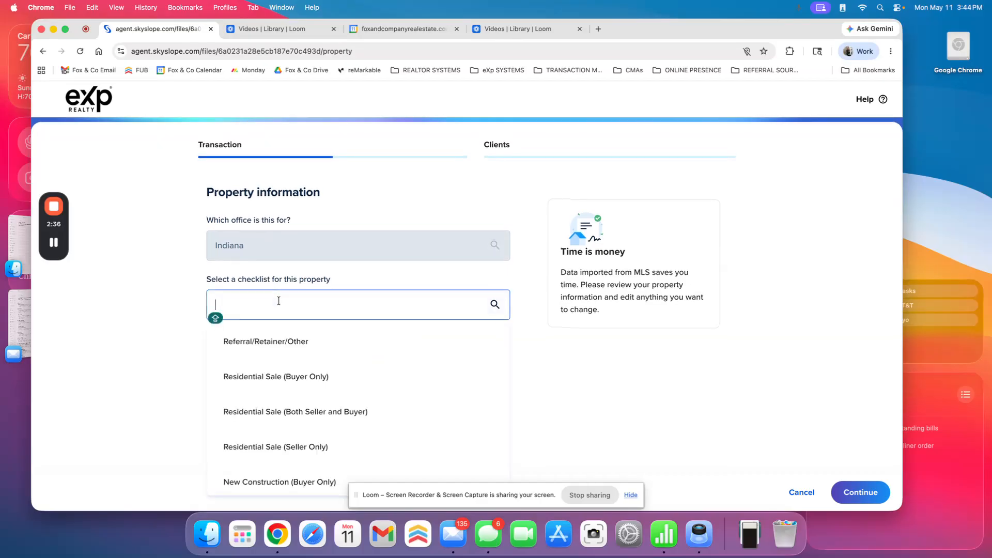
left_click(277, 379)
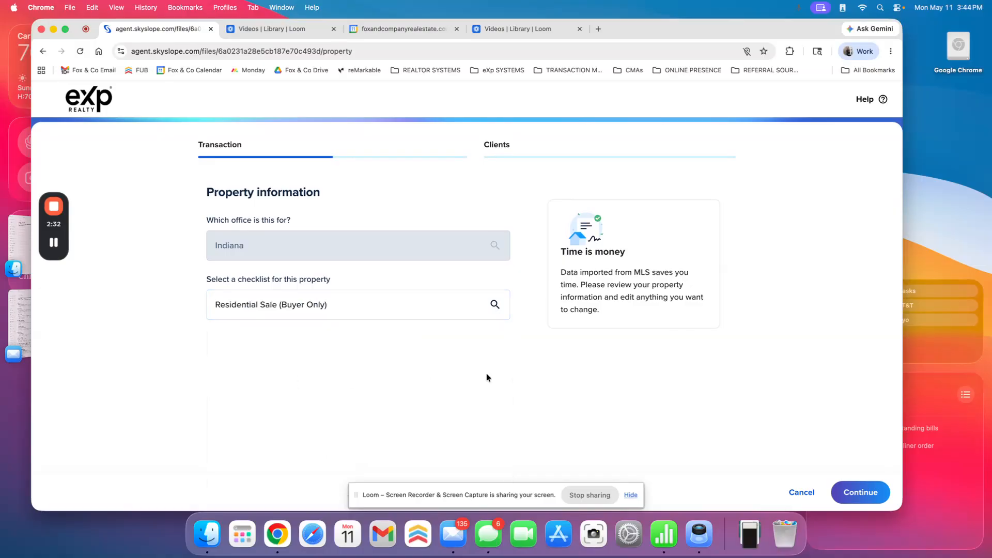
left_click(842, 489)
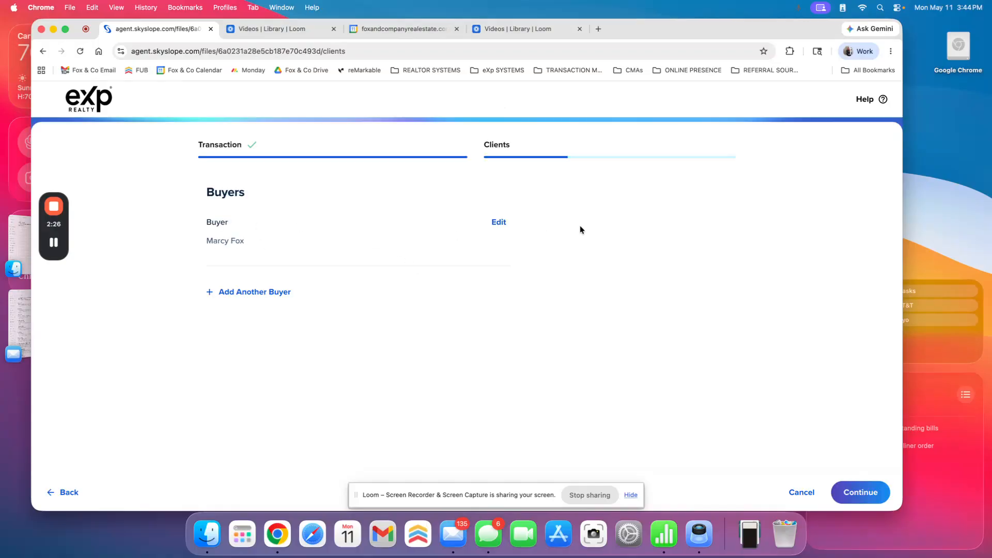
Add the buyer's phone number to the client details and save them
left_click(499, 222)
left_click(402, 401)
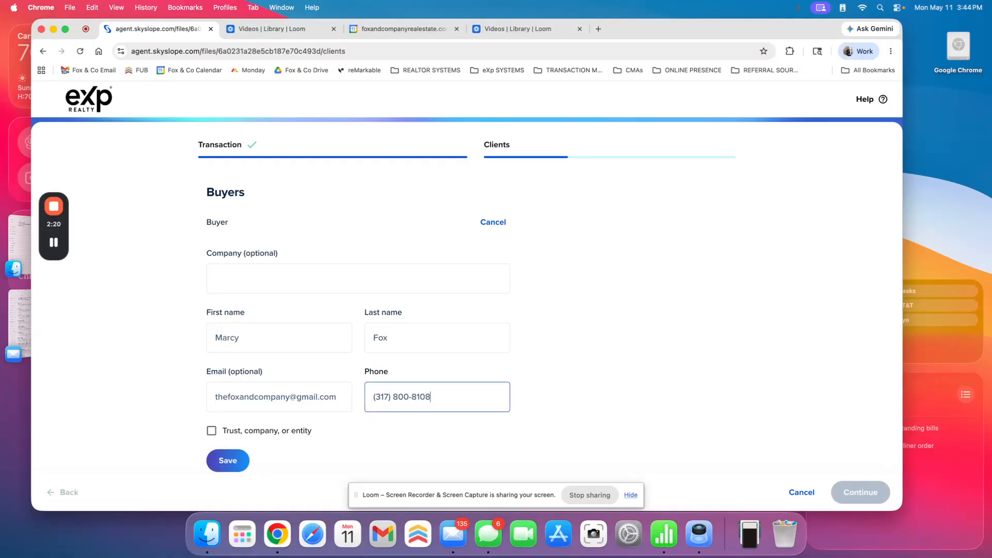
left_click(222, 458)
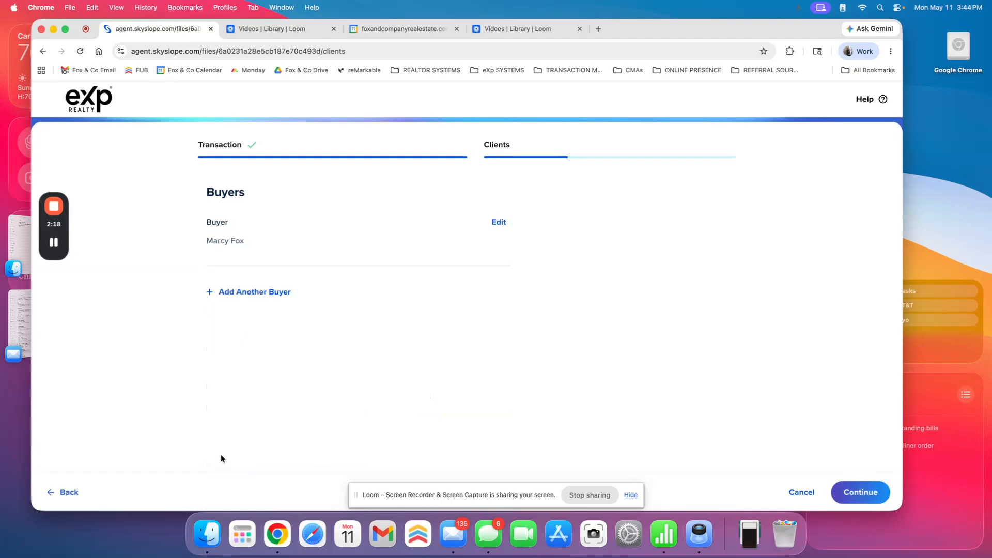
Continue past the buyers, decline using a transaction coordinator, and proceed to the transaction's checklist
left_click(857, 491)
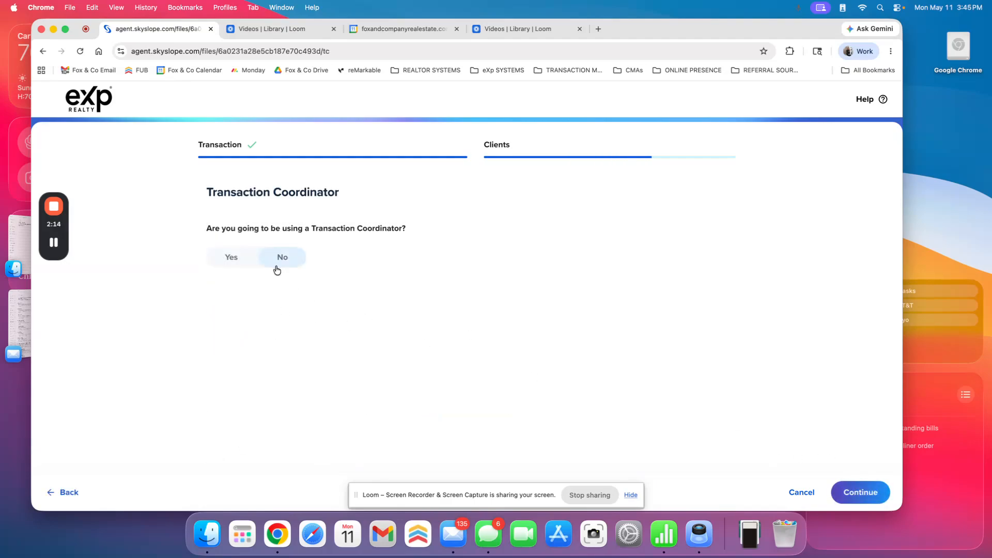
left_click(302, 263)
left_click(868, 494)
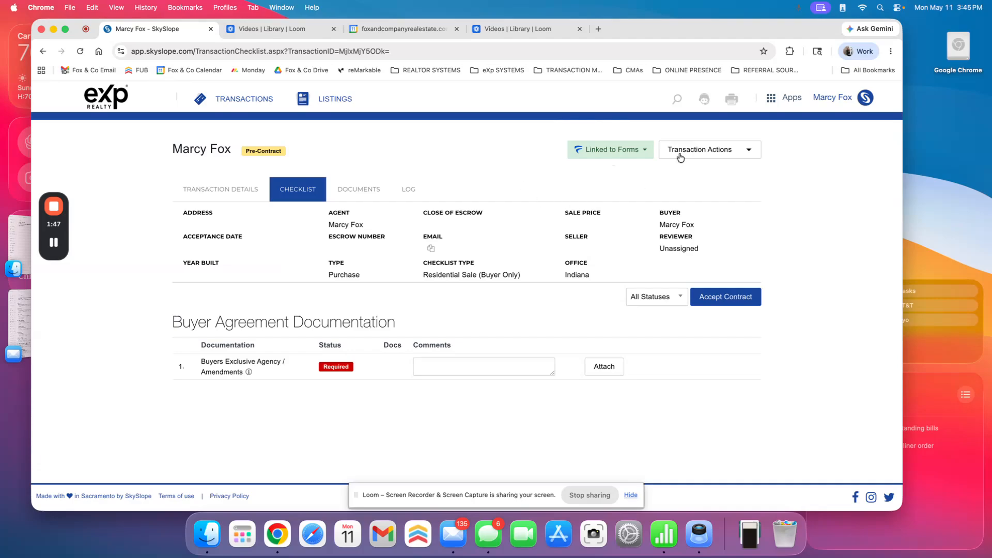
Preview the Buyer/Tenant Exclusive Agency Contract in the transaction's documents and review its signatures on page 4
left_click(369, 194)
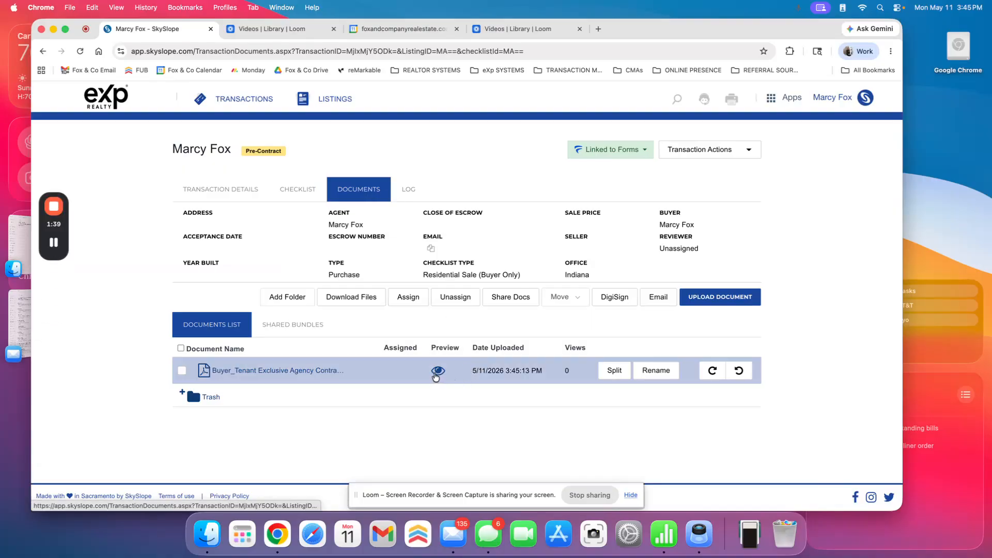
left_click(437, 372)
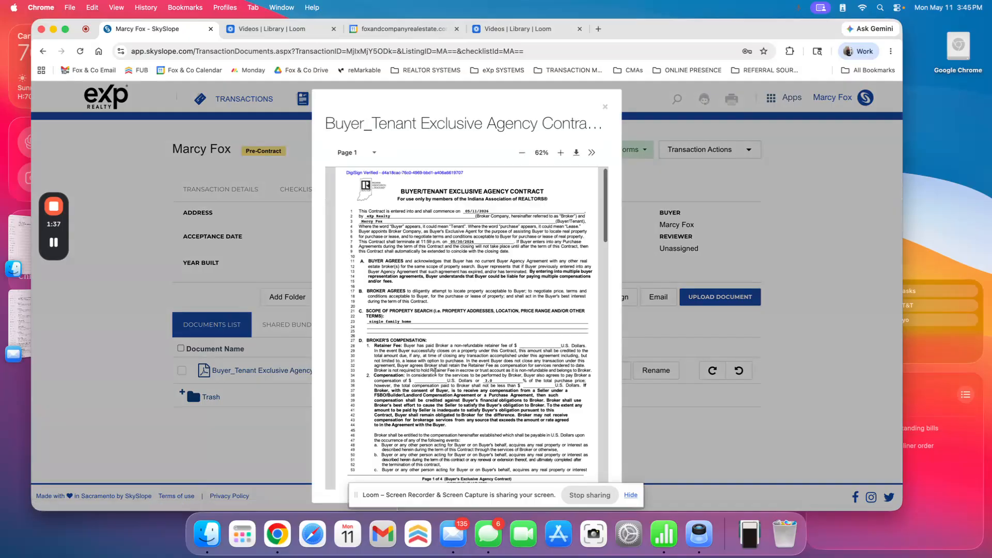
scroll(492, 309, "down", 20)
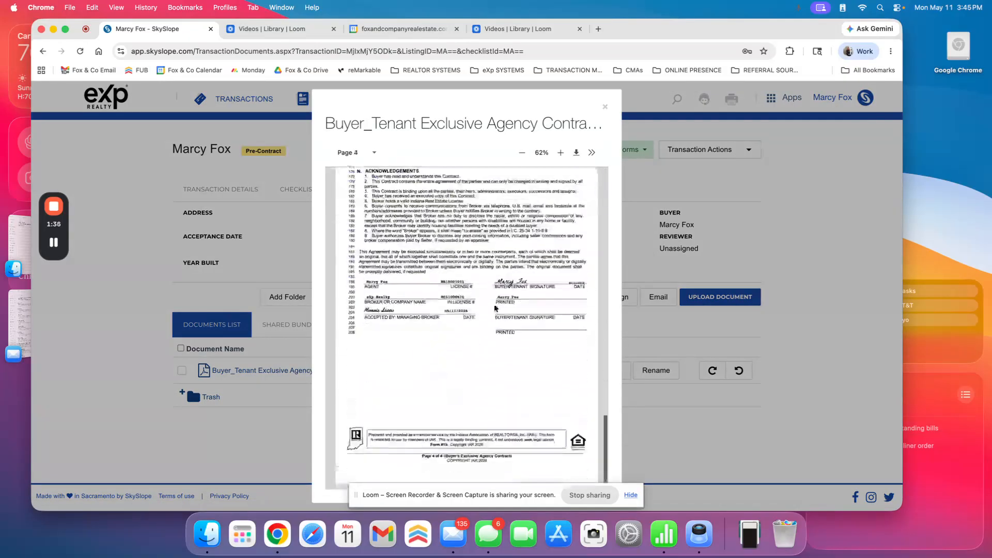
left_click(604, 107)
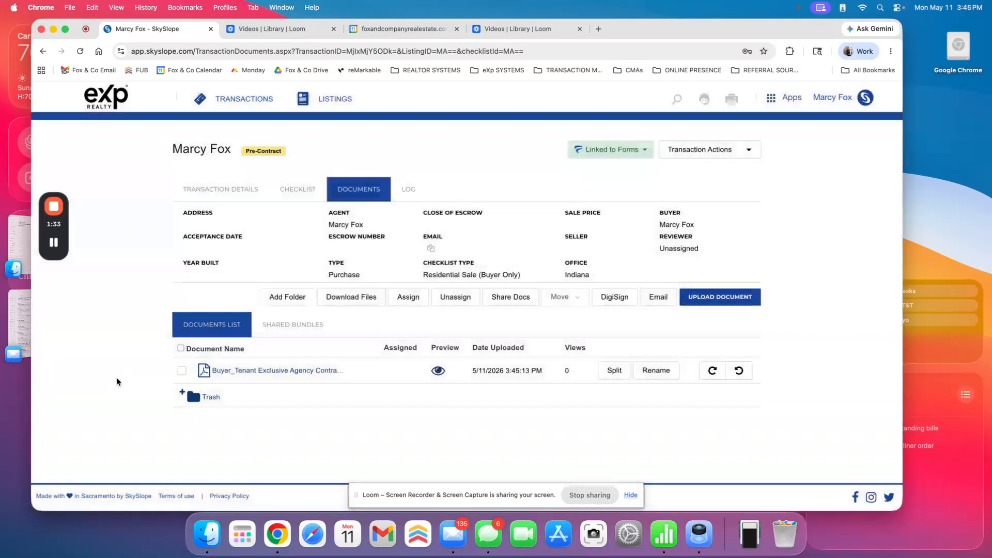
Assign the Buyer/Tenant Exclusive Agency Contract to the Buyers Exclusive Agency / Amendments item and check that item's status in the checklist
left_click(182, 371)
left_click(408, 297)
left_click(416, 298)
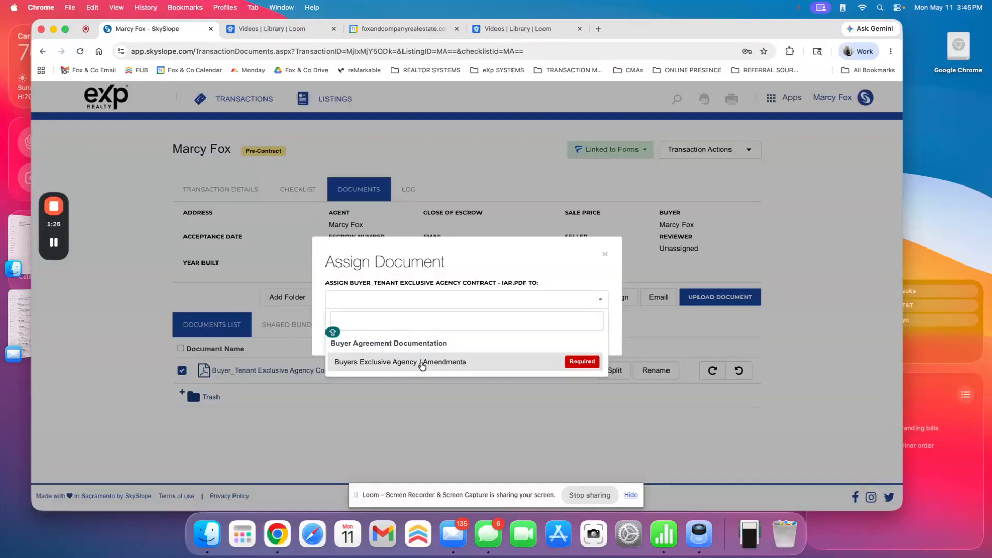
left_click(422, 364)
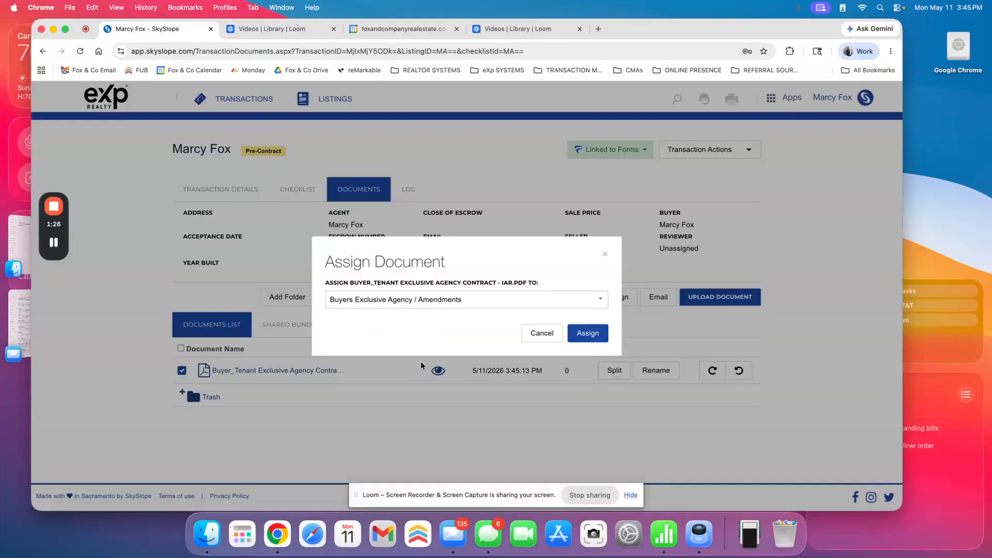
left_click(576, 331)
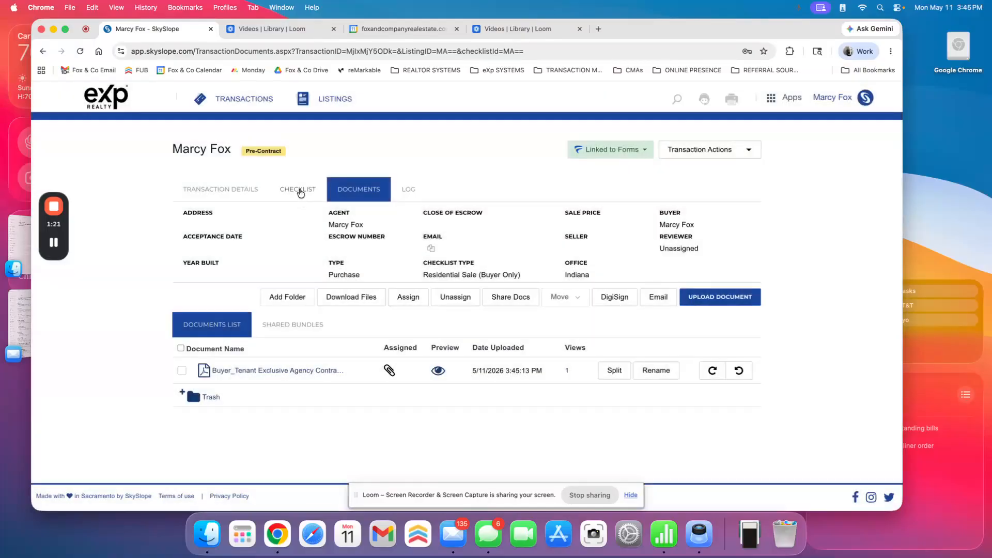
left_click(299, 190)
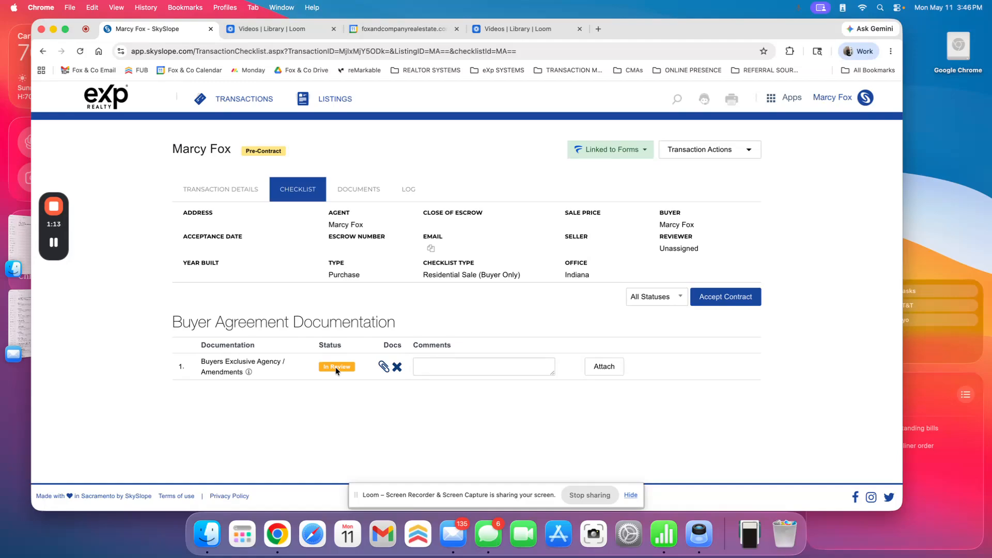
View the move destinations for the Buyer/Tenant Exclusive Agency Contract in the documents, dismissing the incoming call, and return to the checklist
left_click(360, 191)
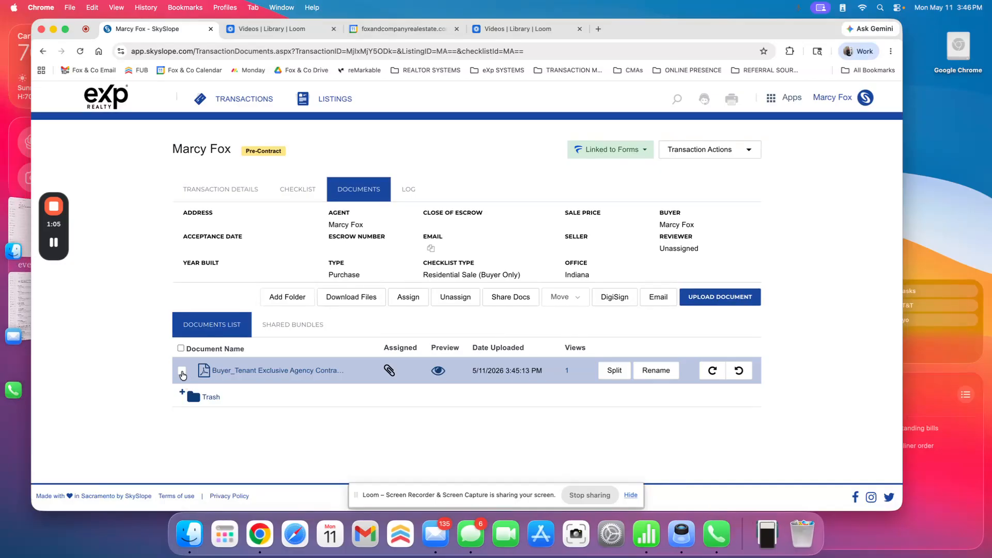
left_click(182, 372)
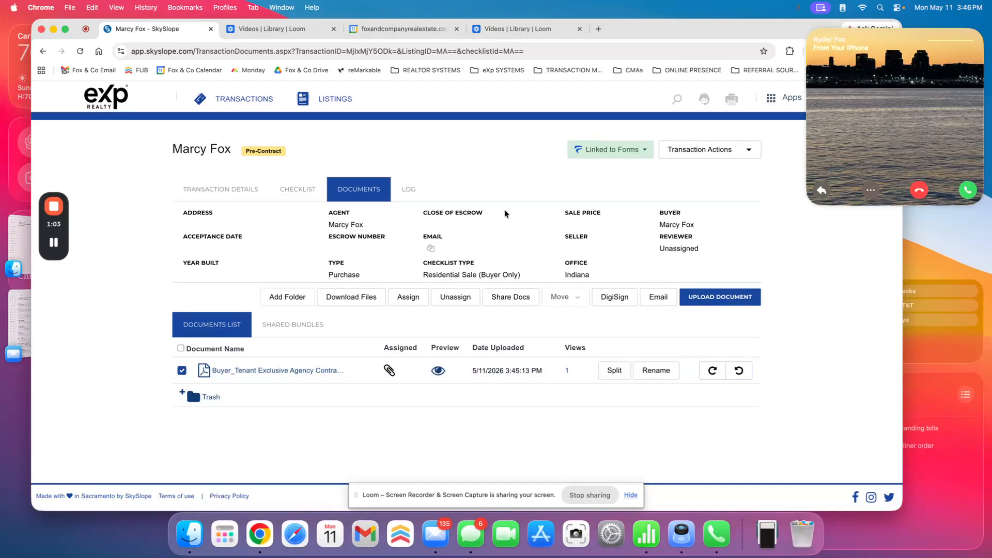
left_click(921, 192)
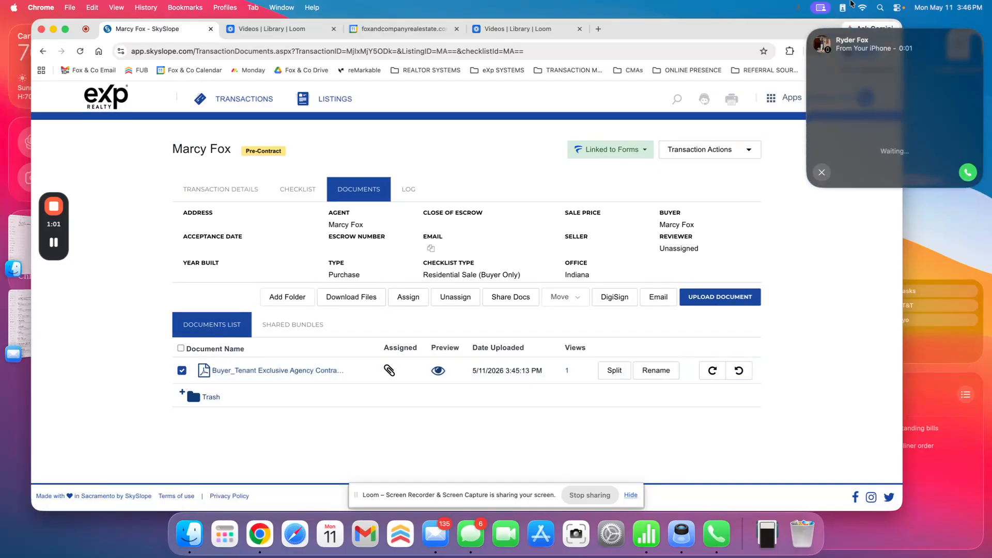
left_click(822, 173)
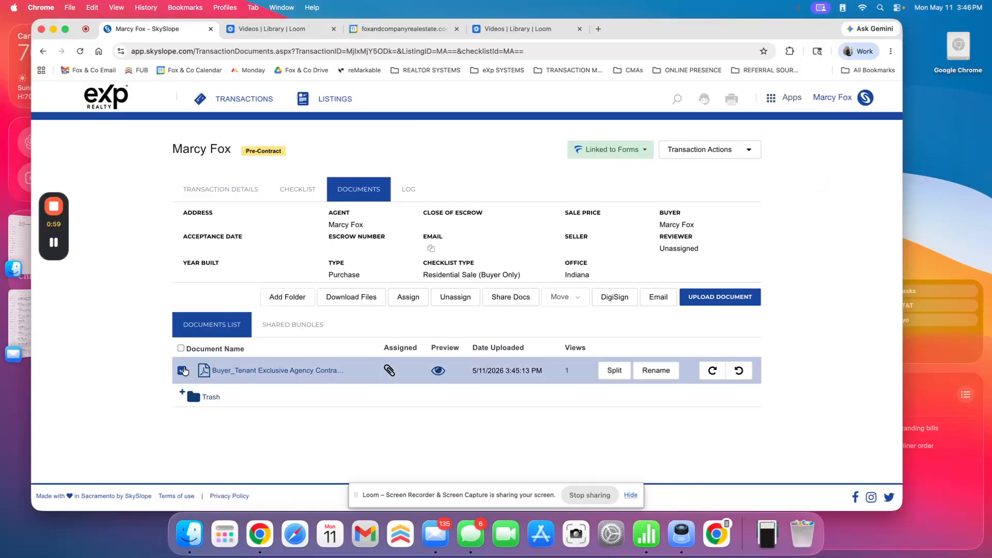
left_click(558, 298)
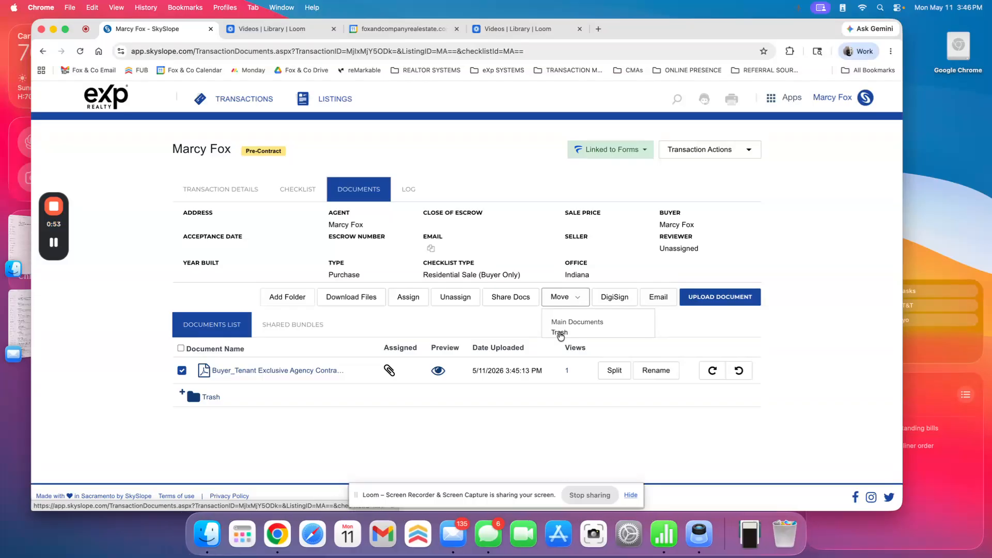
left_click(180, 370)
left_click(289, 191)
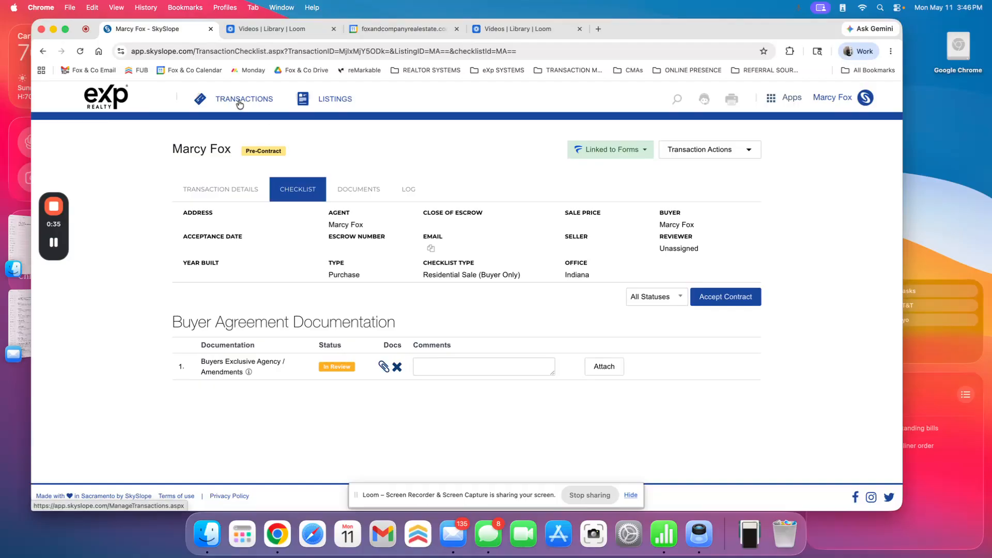
Open the transaction's details and continue past the property information to the clients
left_click(230, 191)
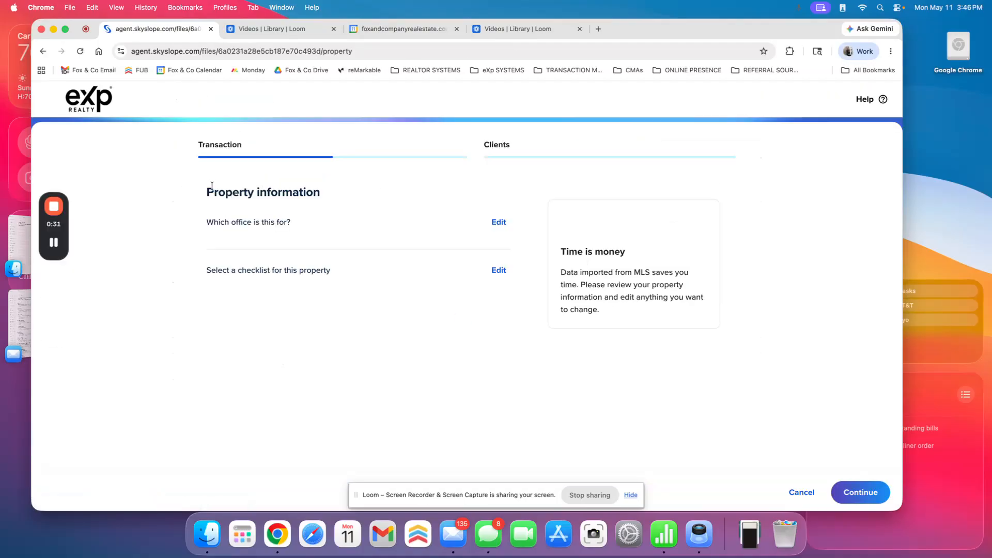
left_click(865, 493)
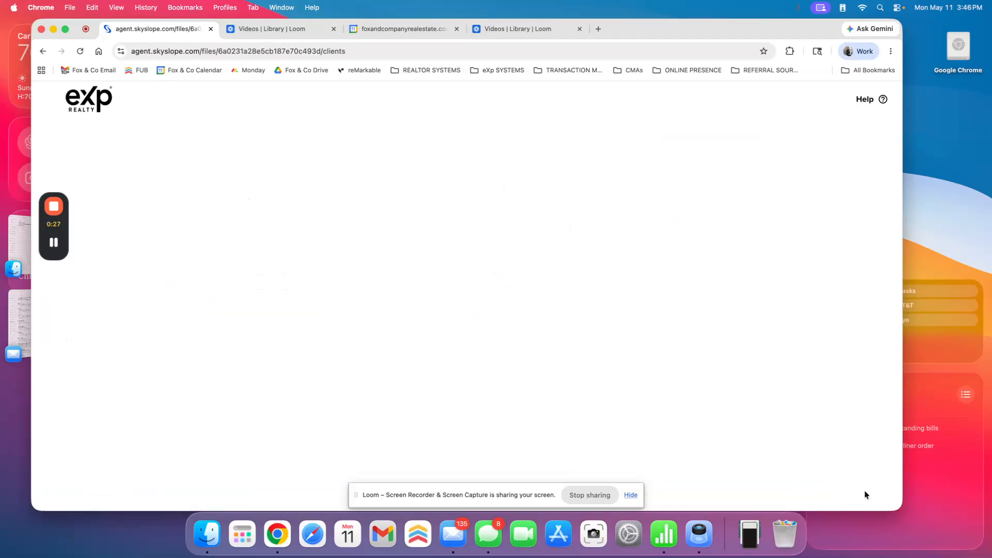